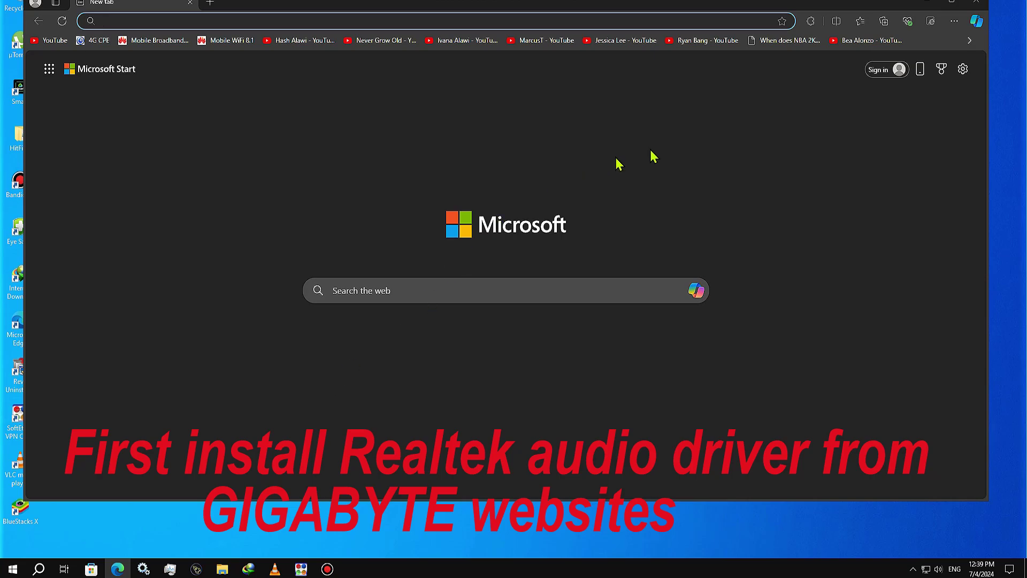
left_click(955, 20)
left_click(877, 56)
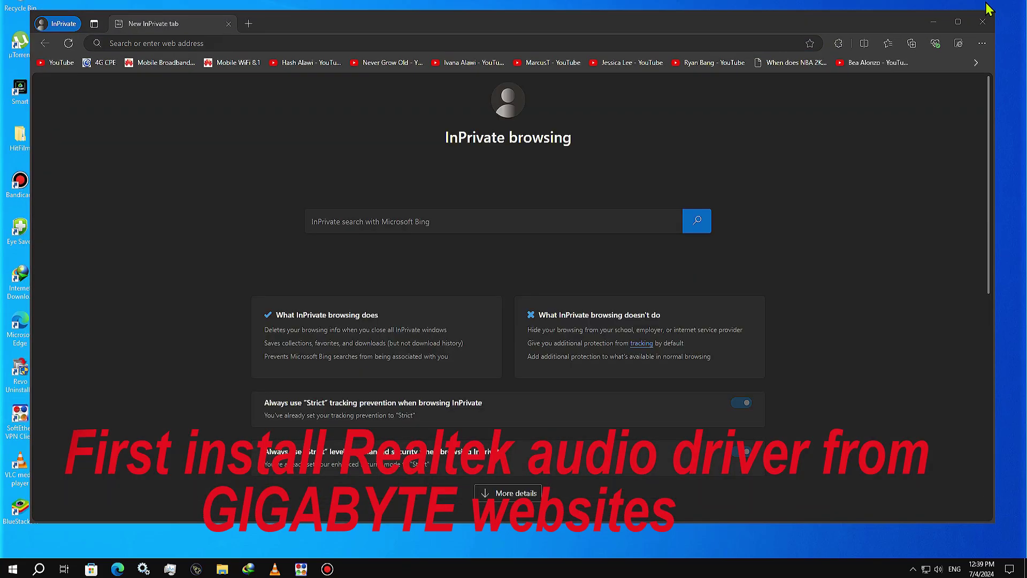
left_click(755, 45)
type("www.")
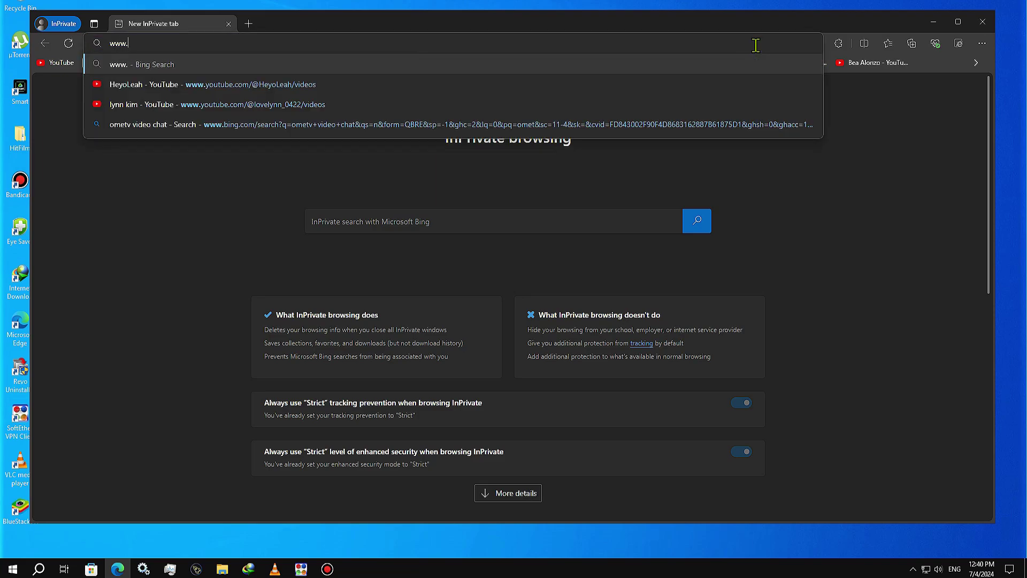
type("gigabyte")
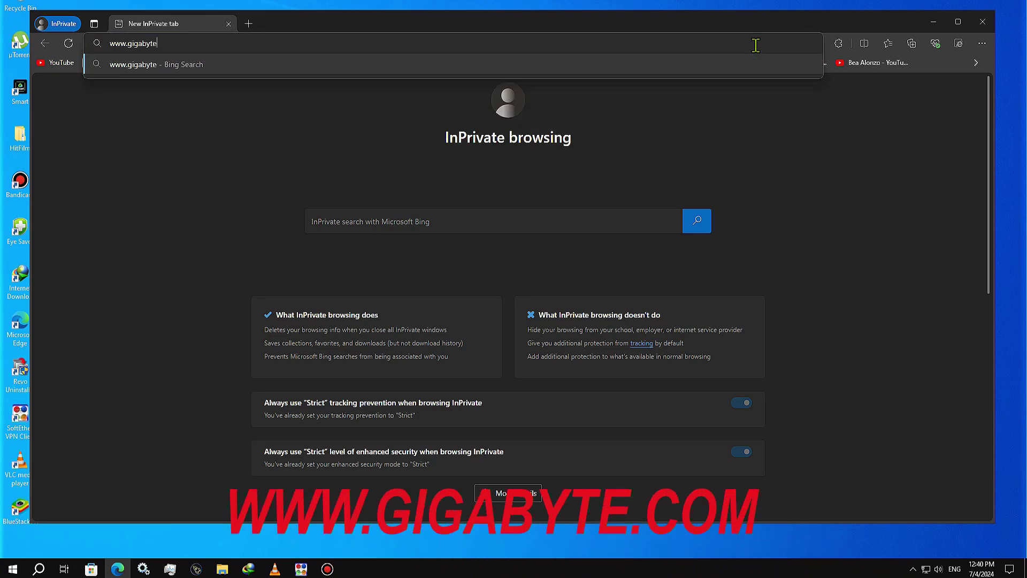
type(".com")
key("Return")
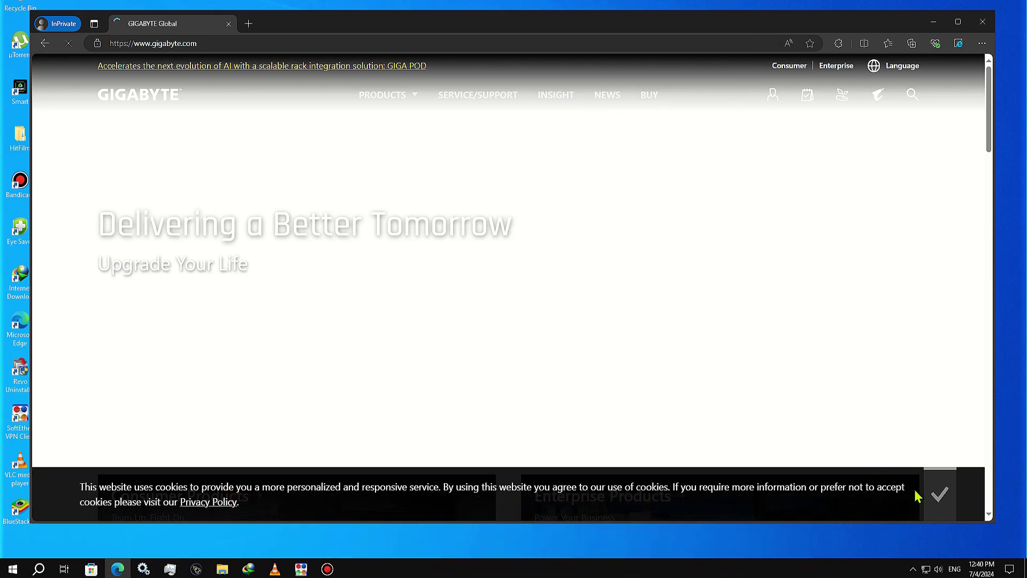
left_click(939, 493)
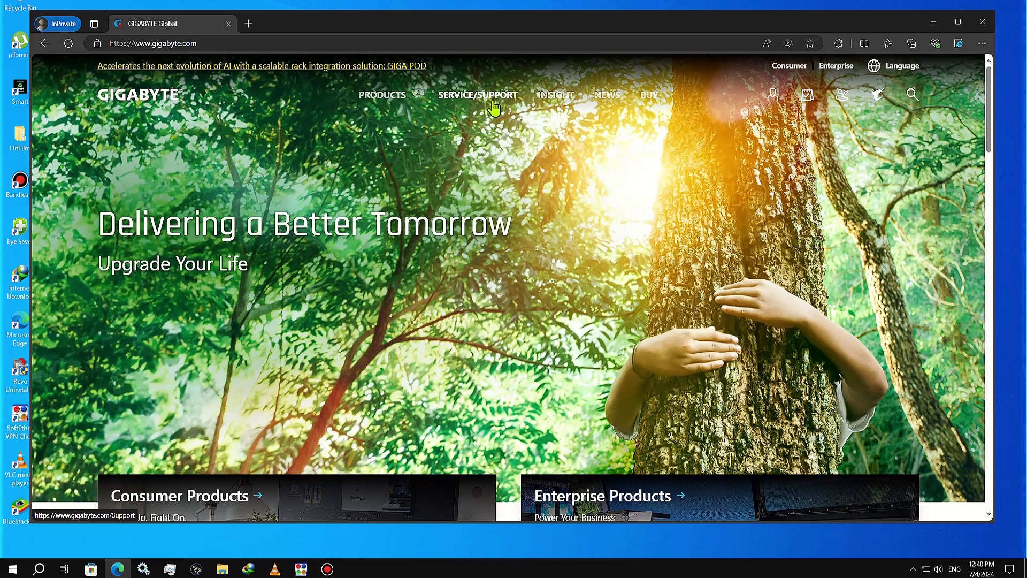
Go to the GIGABYTE support page for consumer products and search for "gigabyte a320m s2h".
left_click(493, 102)
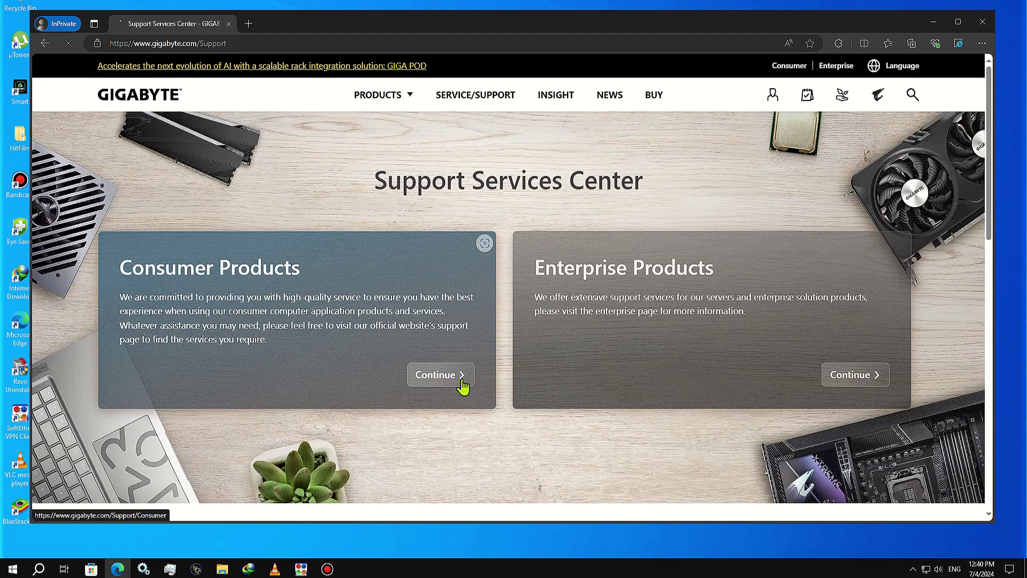
left_click(461, 381)
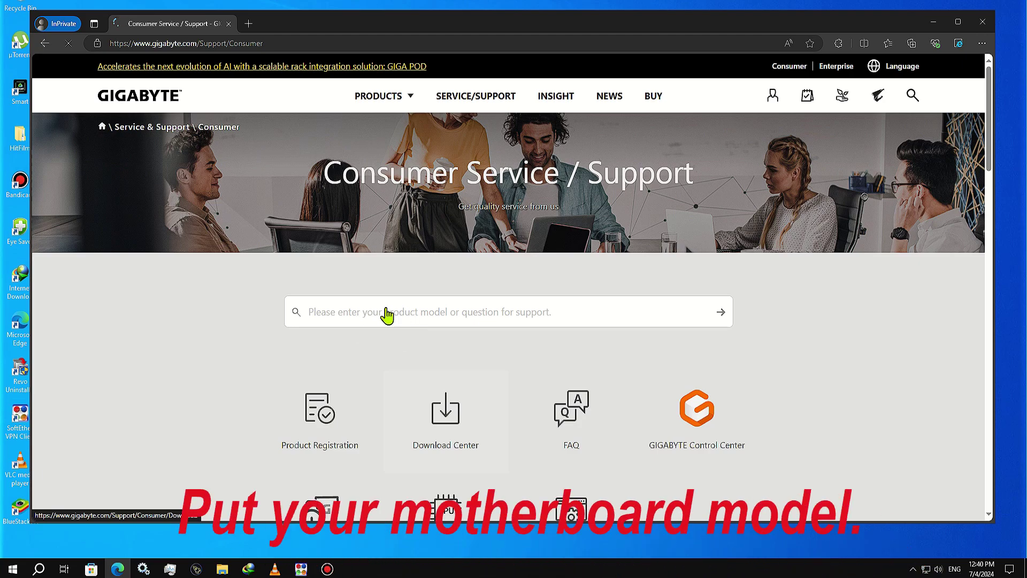
left_click(387, 310)
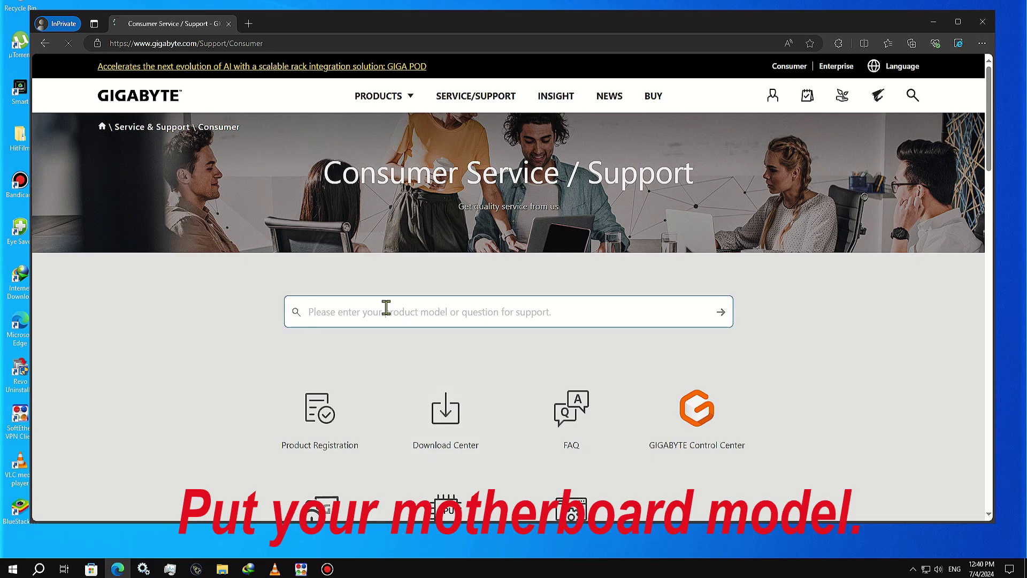
type("gigabyte")
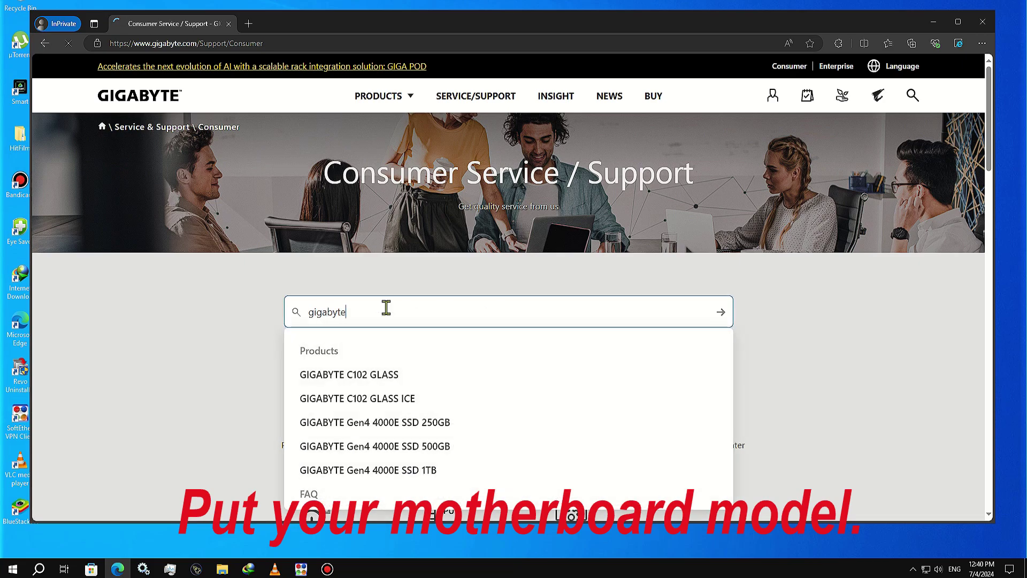
type(" a30")
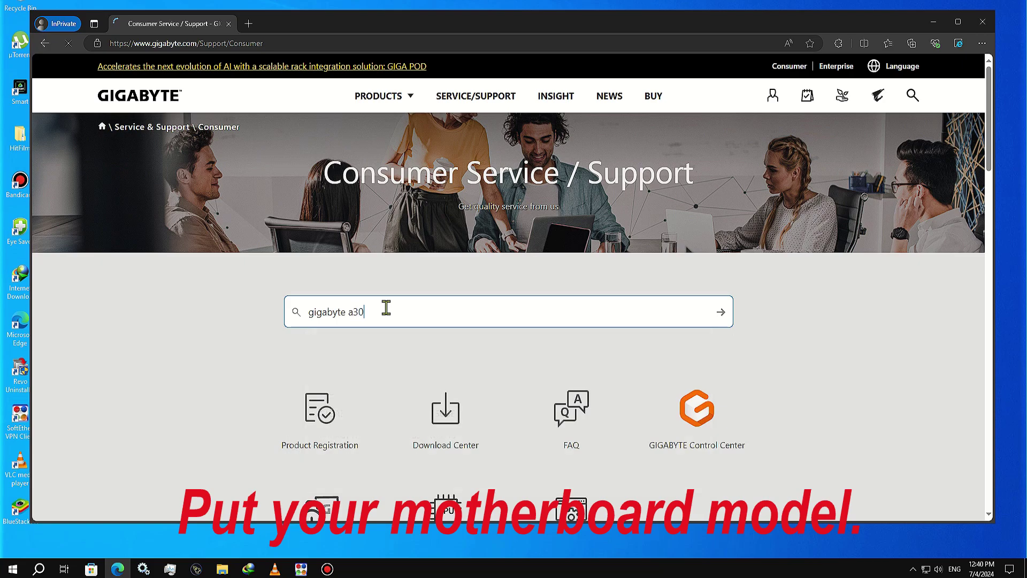
key("BackSpace")
type("20m s2h")
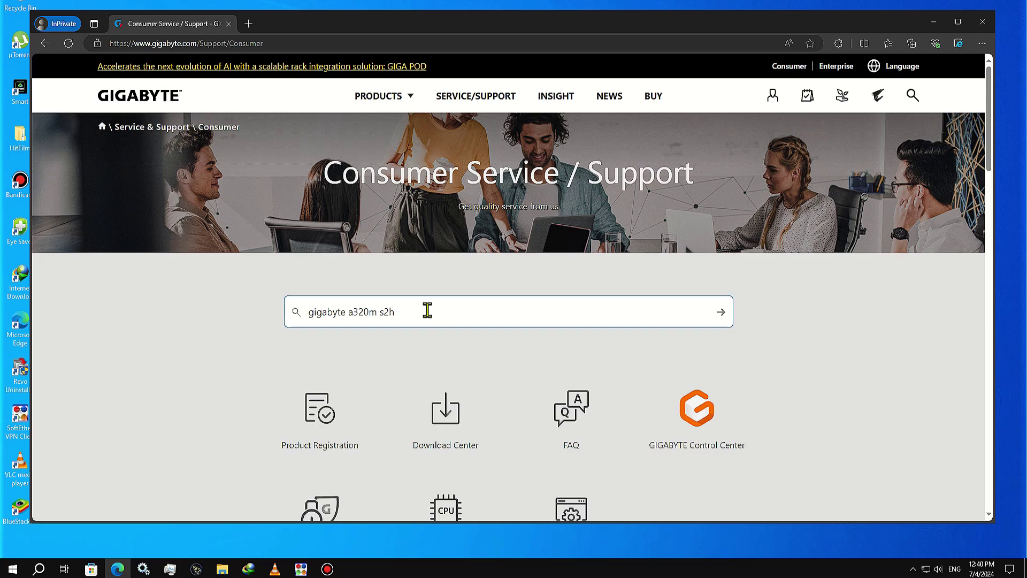
key("Return")
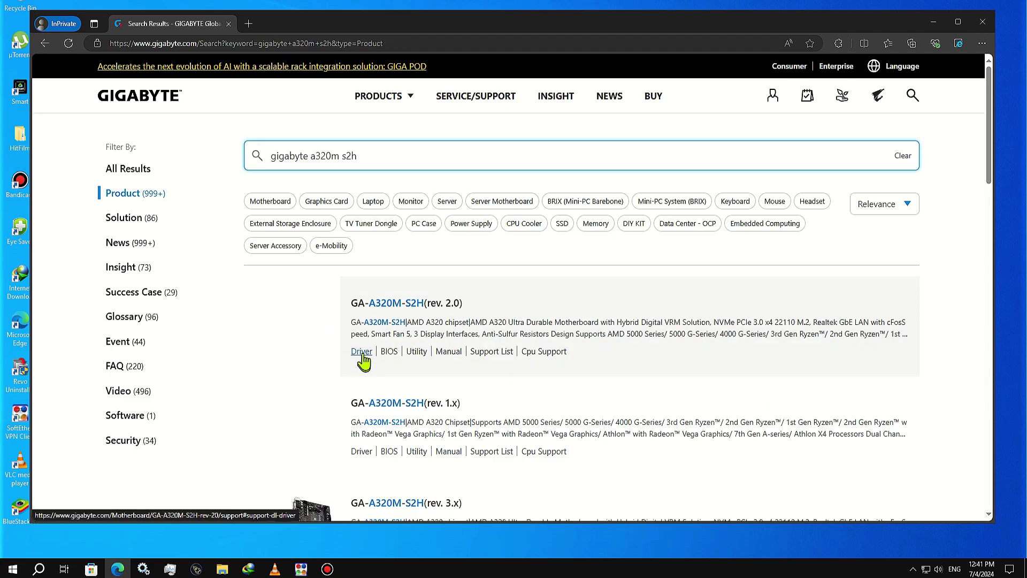
On the GA-A320M-S2H (rev. 2.0) driver page, filter to Windows 10 64bit and download Realtek HD Audio Driver 6.0.9225.1.
left_click(361, 350)
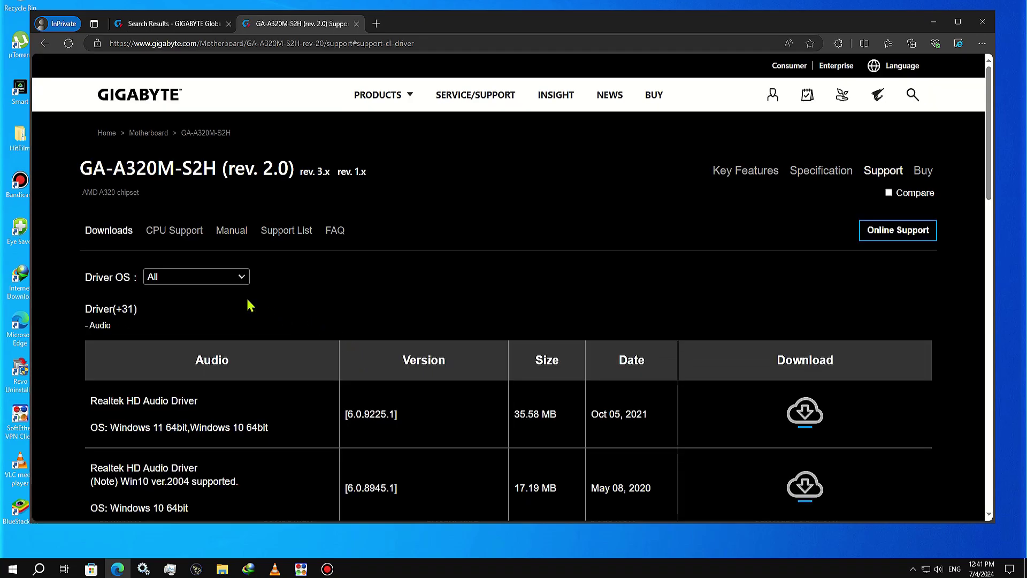
left_click(243, 282)
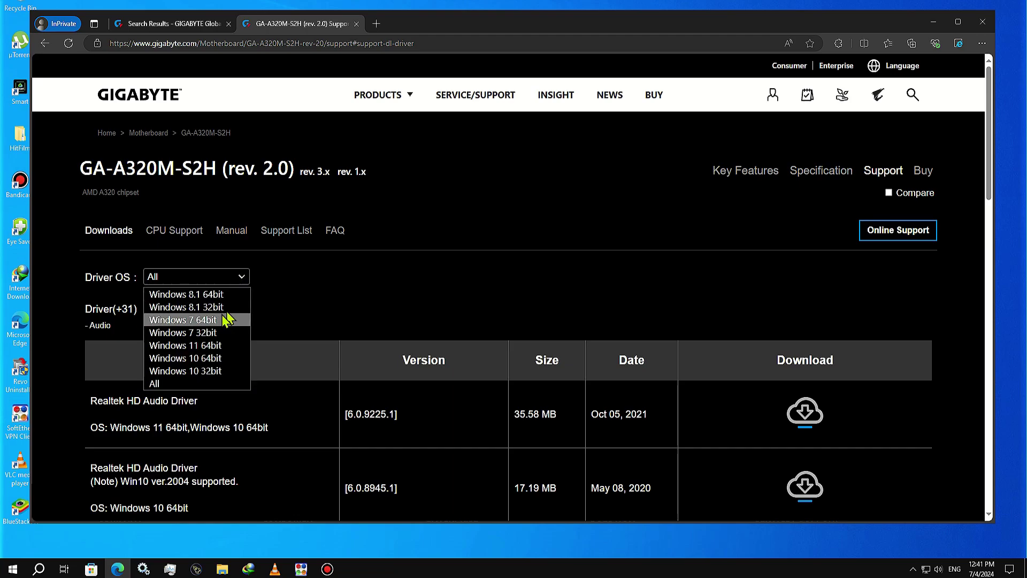
left_click(235, 358)
scroll(222, 361, "down", 1)
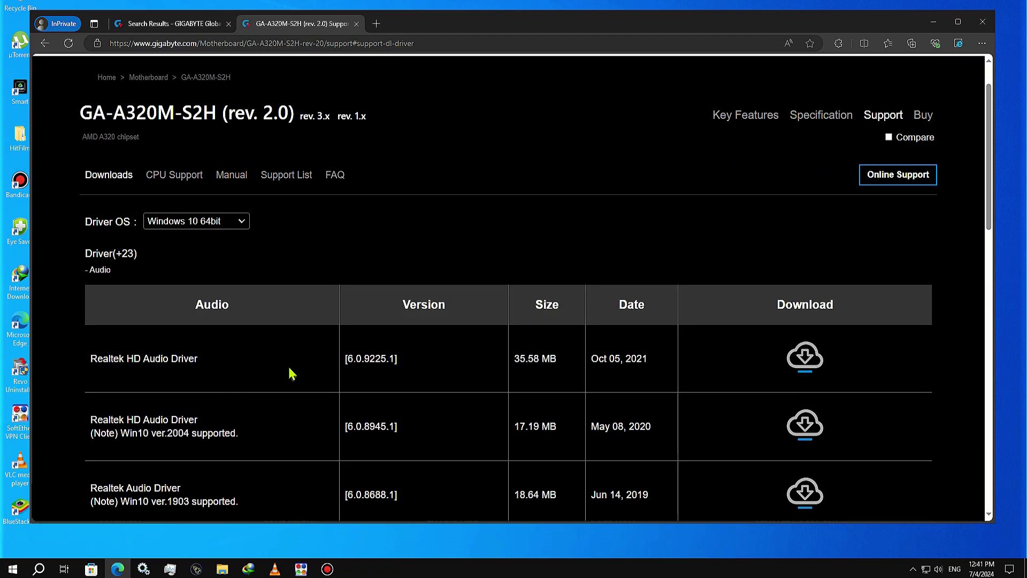
left_click(824, 369)
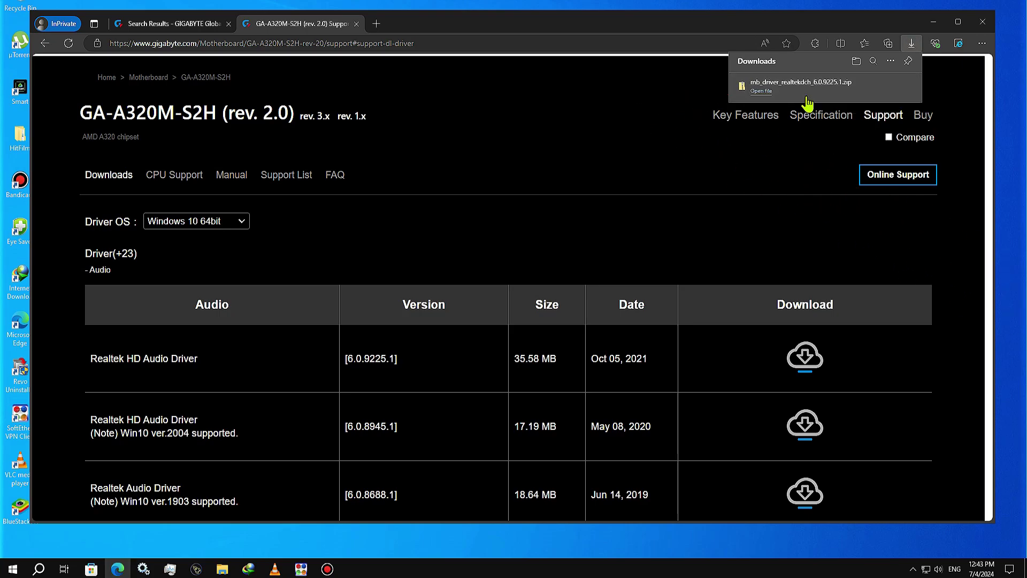
Run Setup.exe from the downloaded mb_driver_realtekdch_6.0.9225.1.zip and proceed through the Realtek Audio Driver installation wizard.
left_click(763, 92)
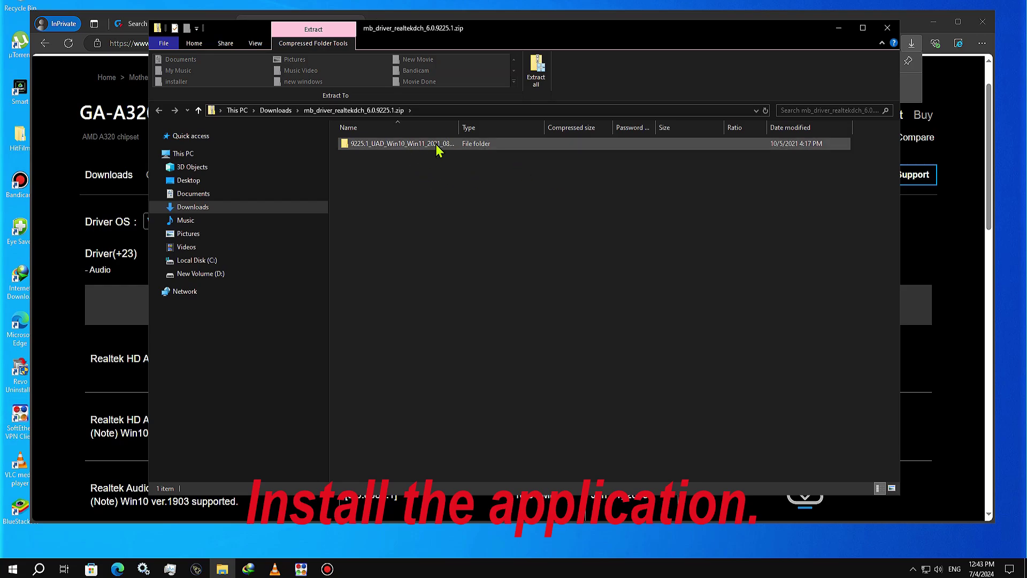
left_click(436, 150)
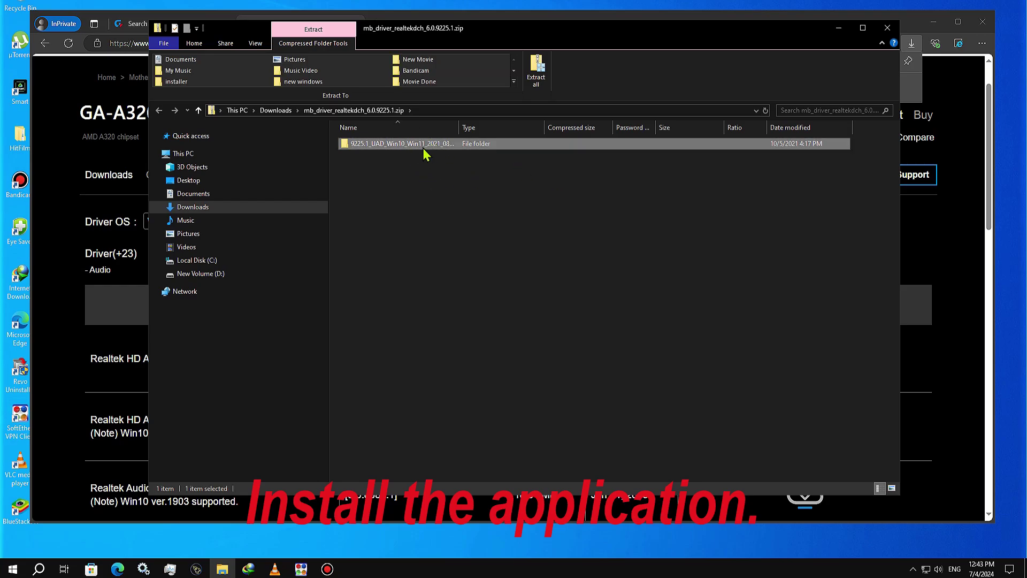
double_click(423, 148)
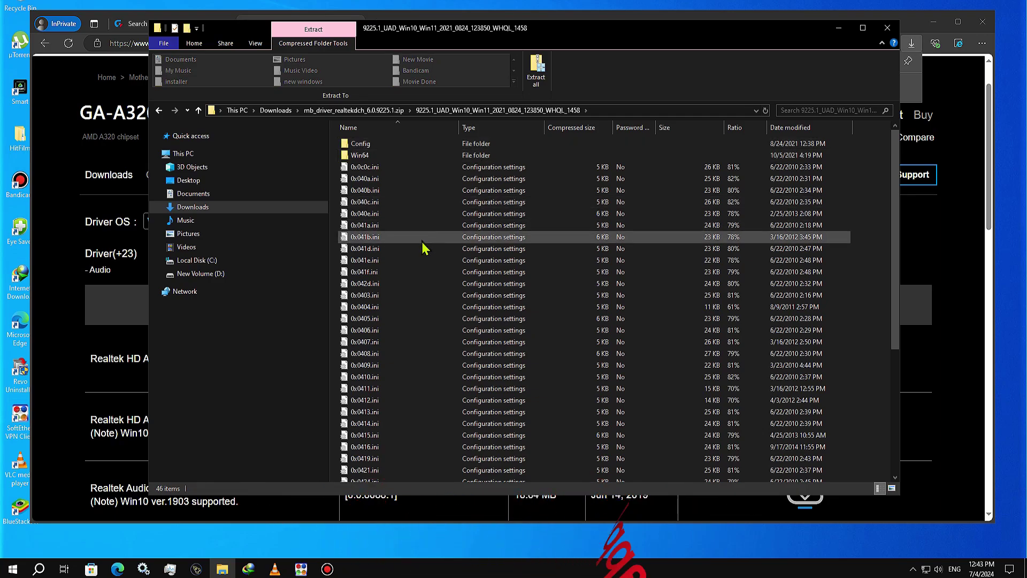
scroll(423, 247, "down", 6)
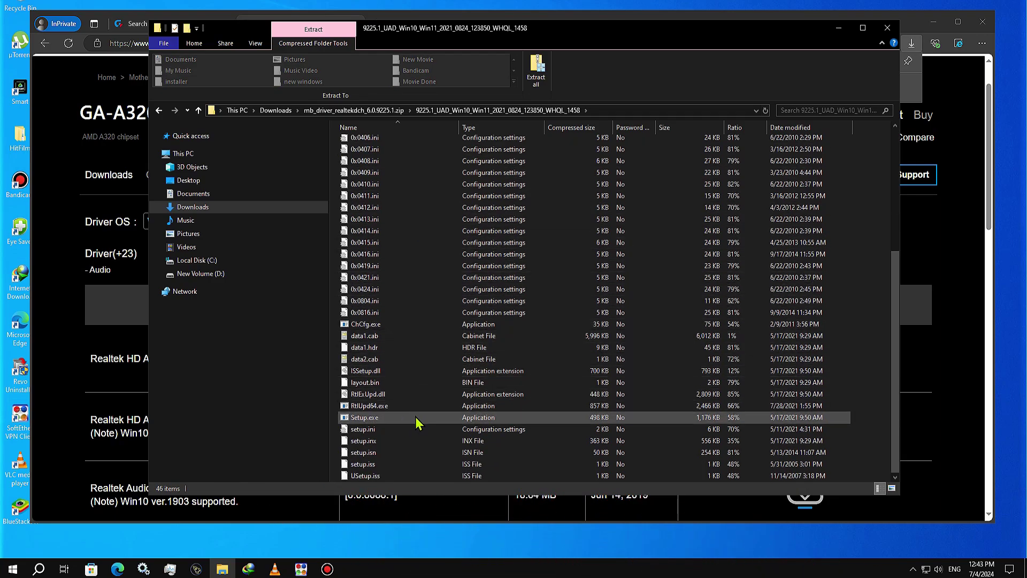
left_click(394, 419)
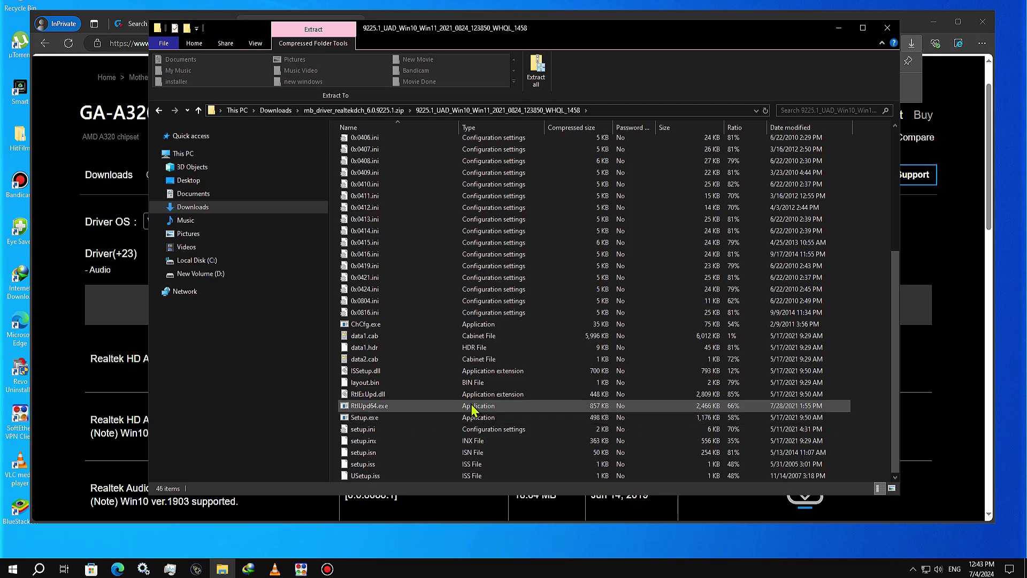
double_click(412, 422)
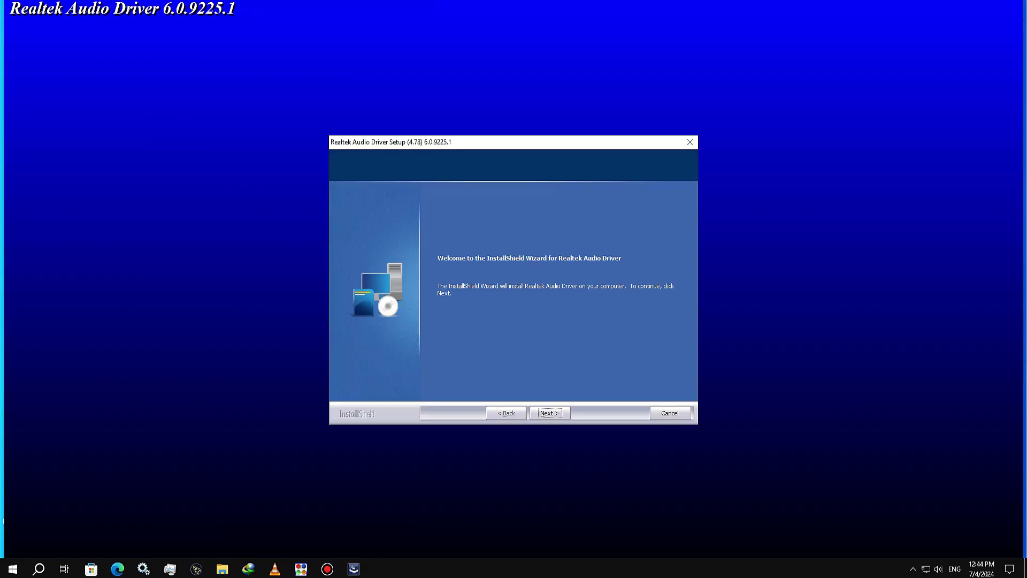
key("Return")
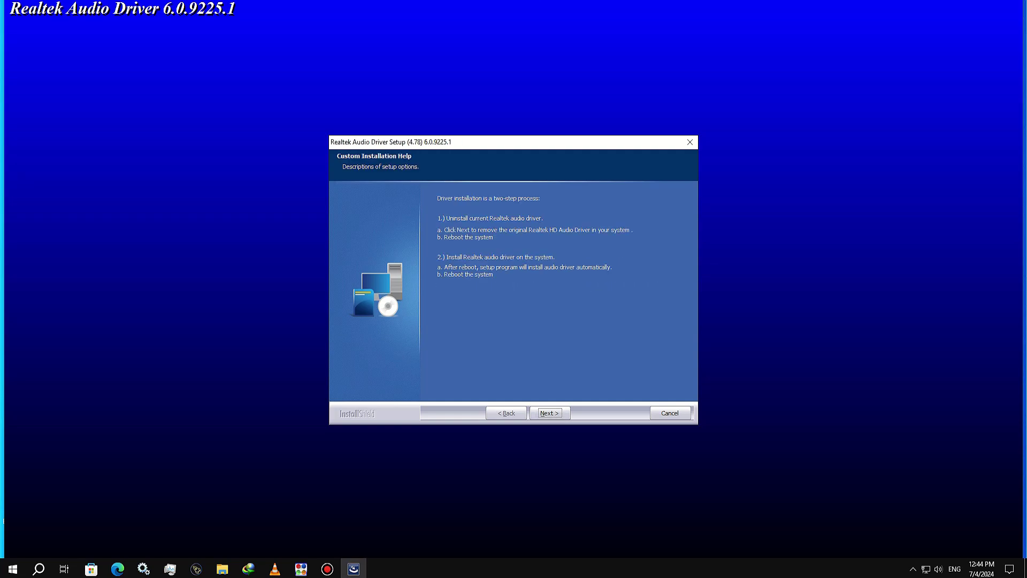
key("Return")
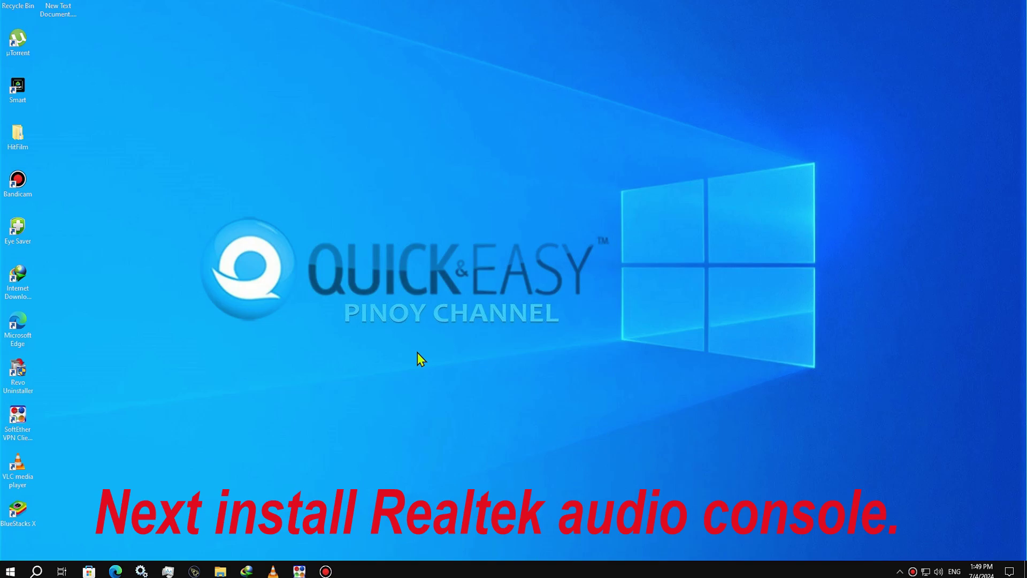
Switch to Microsoft Edge, open a new InPrivate window and reposition it on the desktop.
left_click(116, 571)
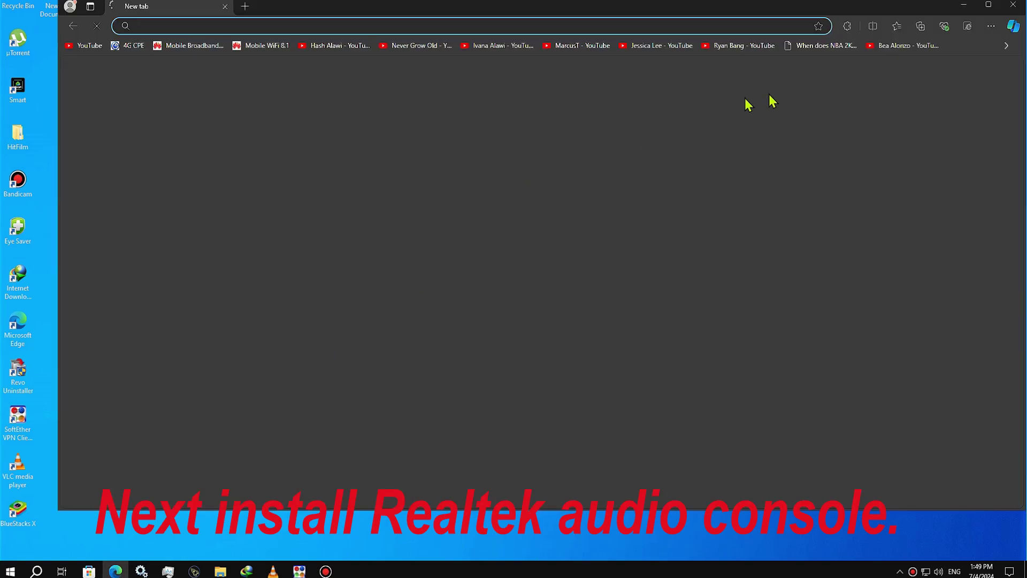
left_click(991, 25)
left_click(956, 83)
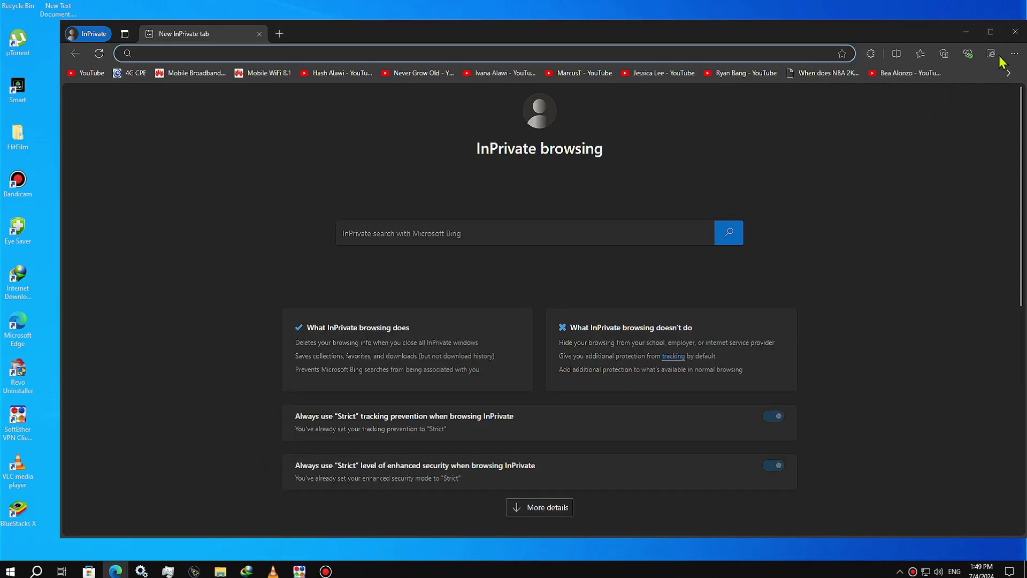
left_click_drag(859, 35, 821, 38)
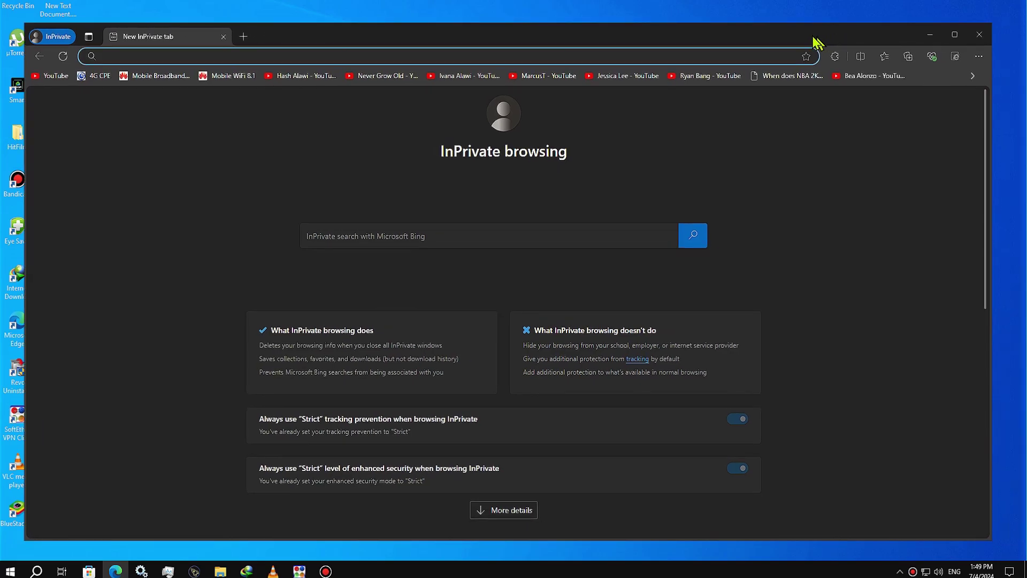
Copy the apps.microsoft.com link from New Text Document.txt, close the document and load the link in the InPrivate window.
double_click(68, 2)
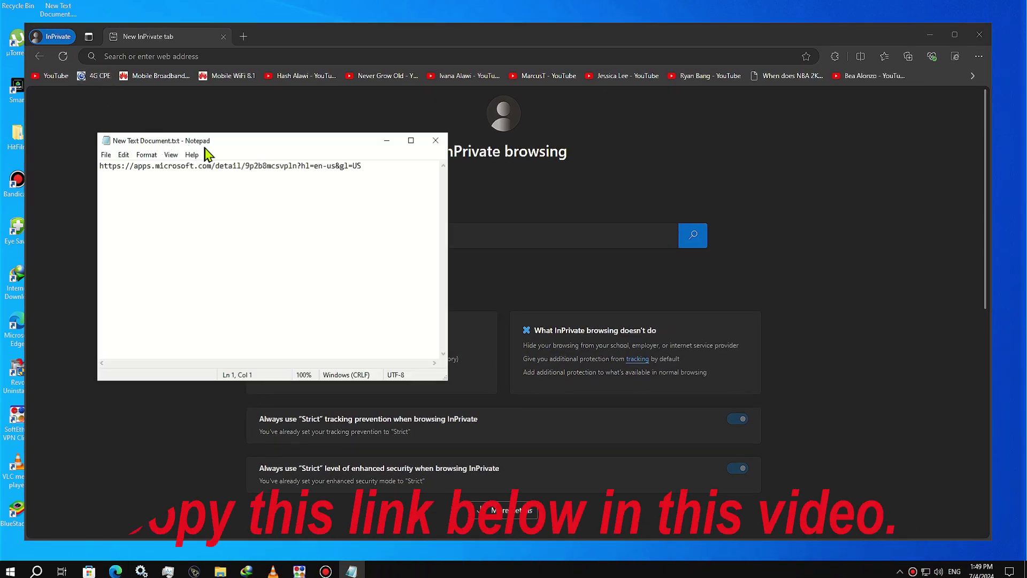
left_click_drag(270, 143, 249, 240)
left_click_drag(381, 262, 114, 268)
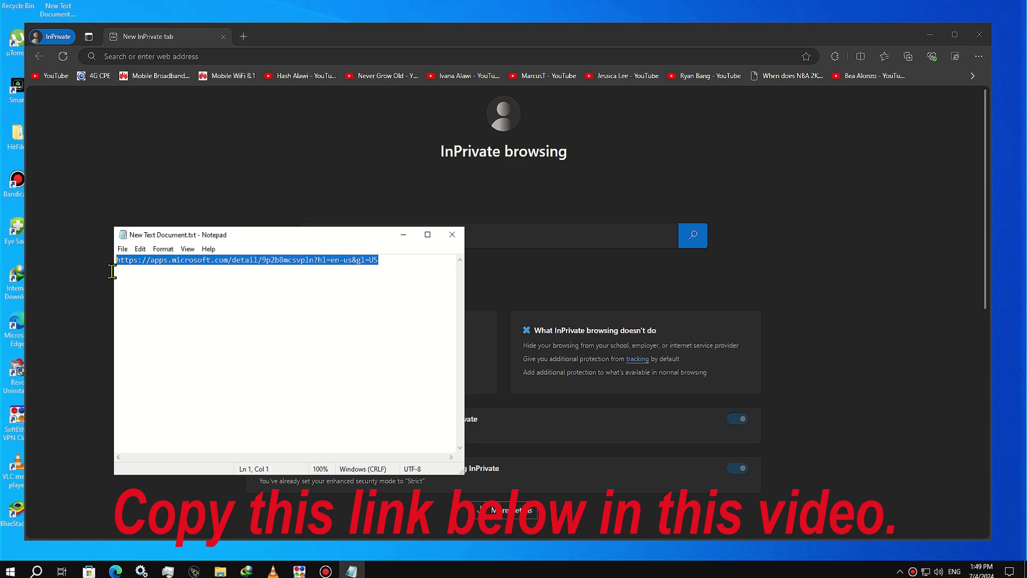
right_click(183, 260)
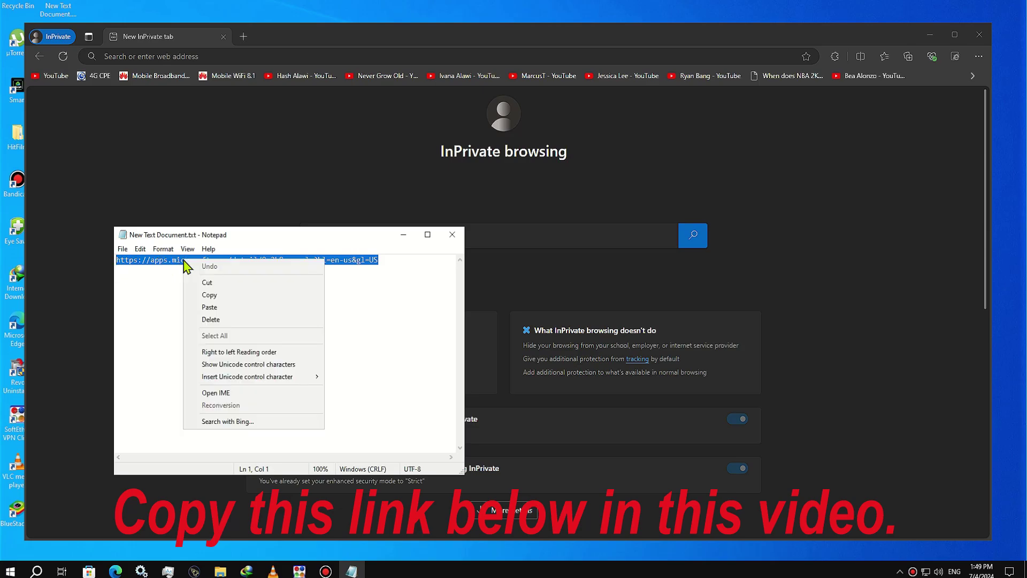
left_click(234, 294)
left_click(452, 234)
right_click(240, 57)
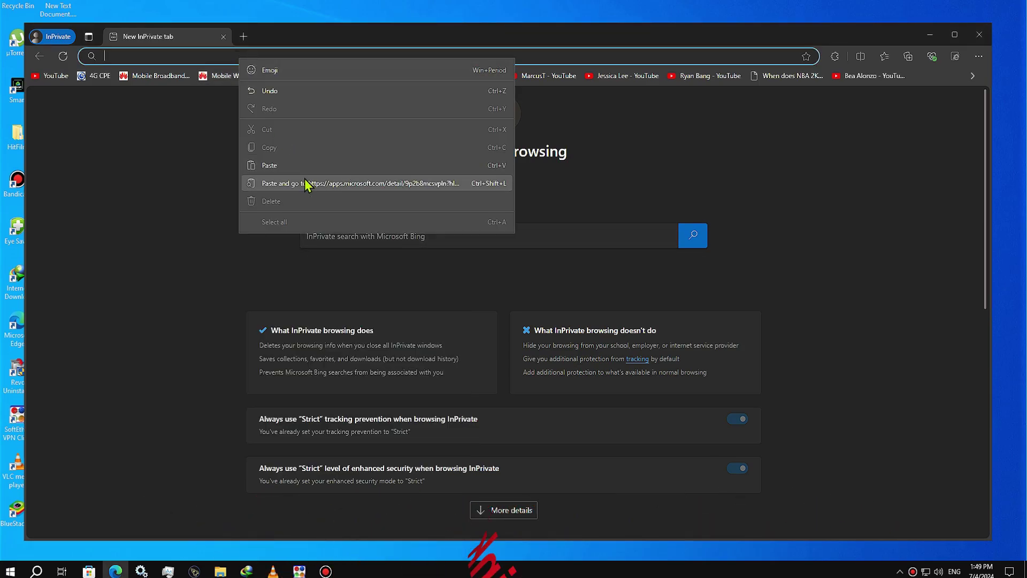
left_click(304, 179)
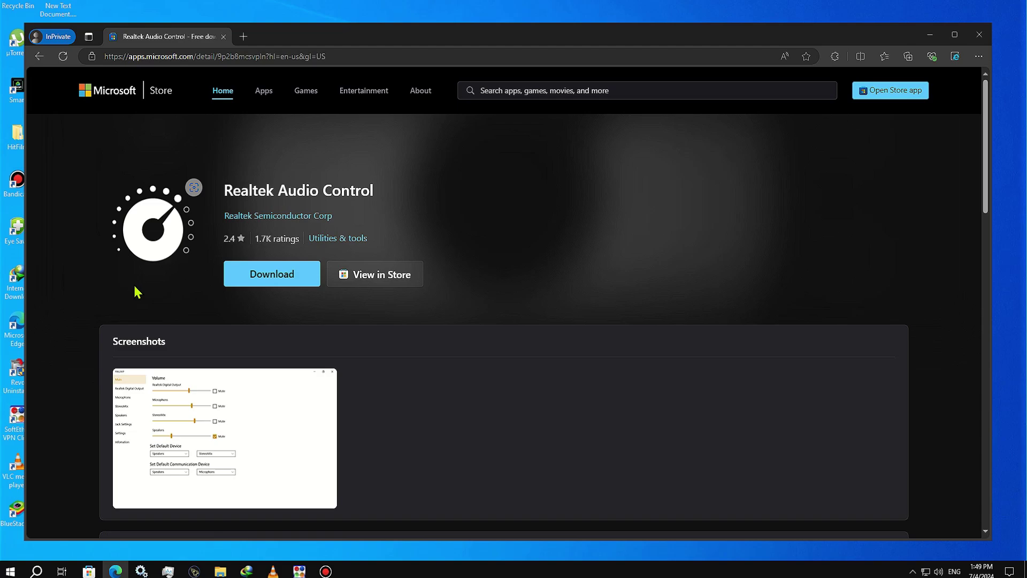
Get Realtek Audio Control from the Microsoft Store and launch the installed app.
left_click(298, 281)
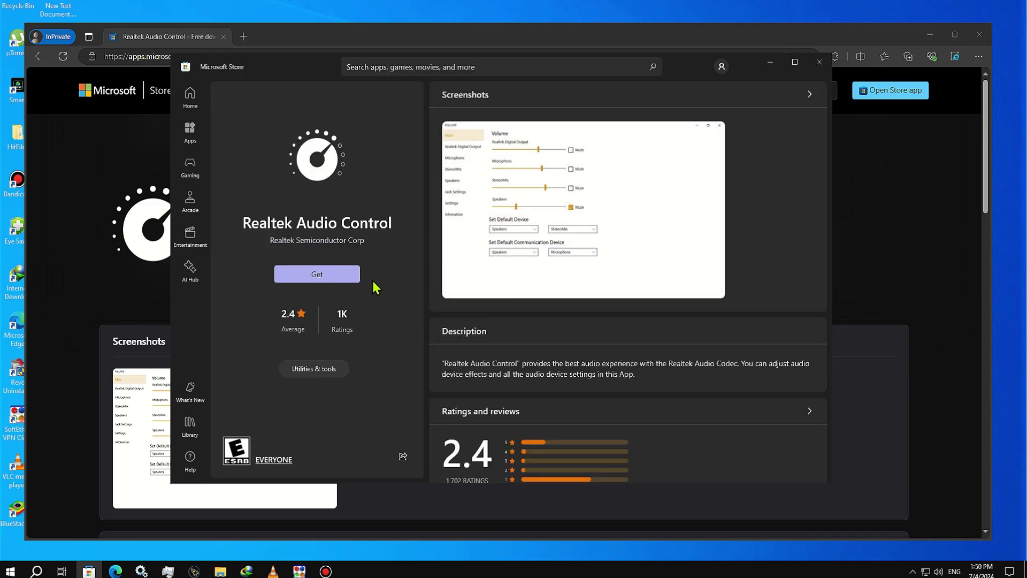
left_click(327, 274)
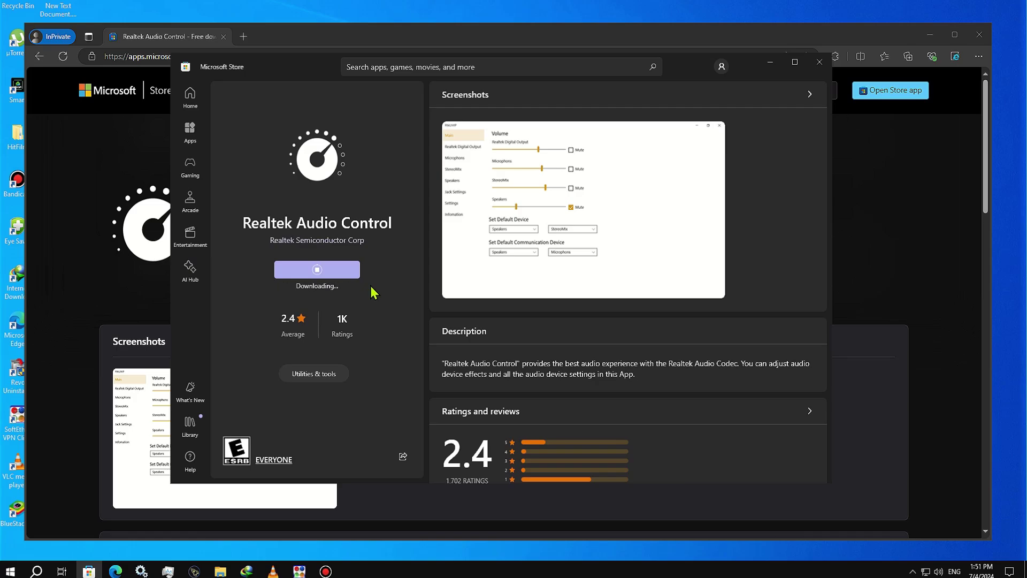
left_click(351, 278)
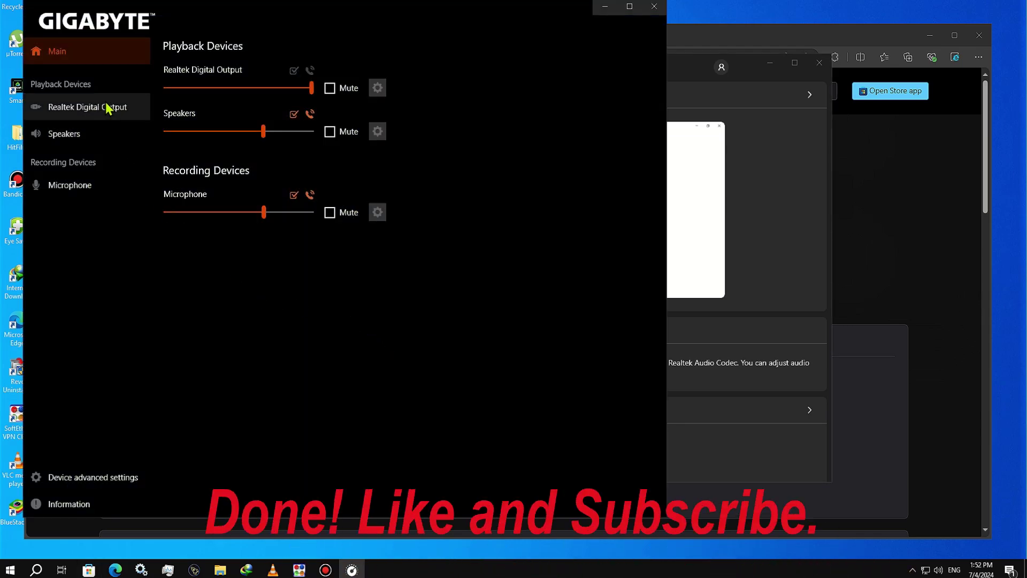
Examine the Realtek Digital Output, Speakers and Microphone settings pages in the audio console.
left_click(107, 109)
left_click(103, 134)
left_click(126, 185)
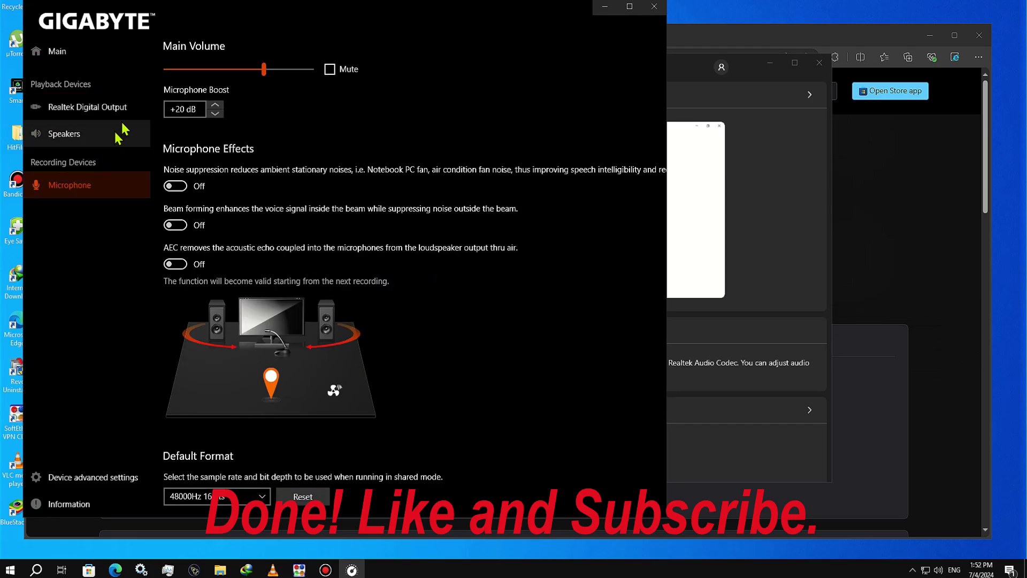
left_click_drag(257, 18, 443, 32)
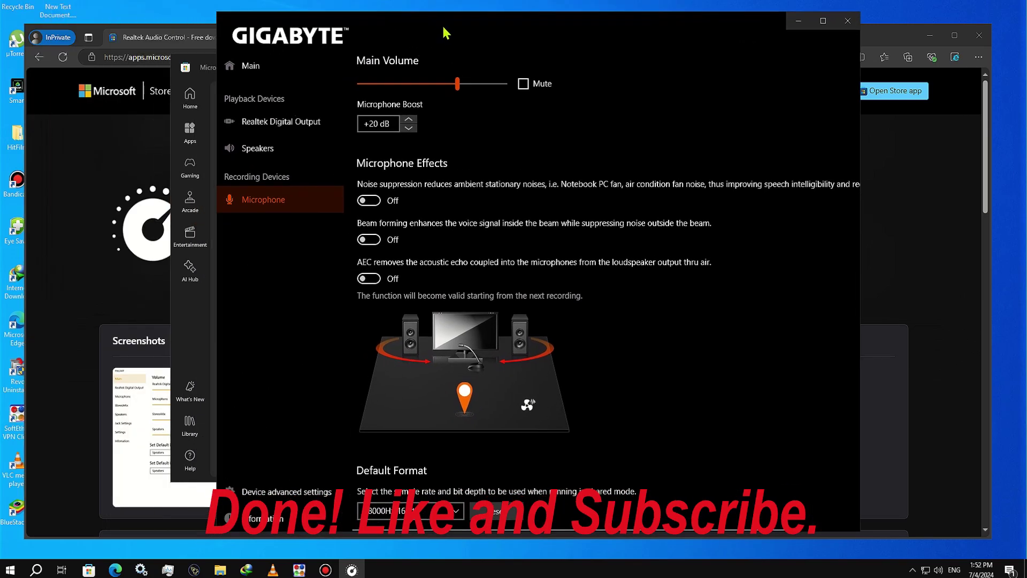
left_click(250, 156)
left_click(272, 125)
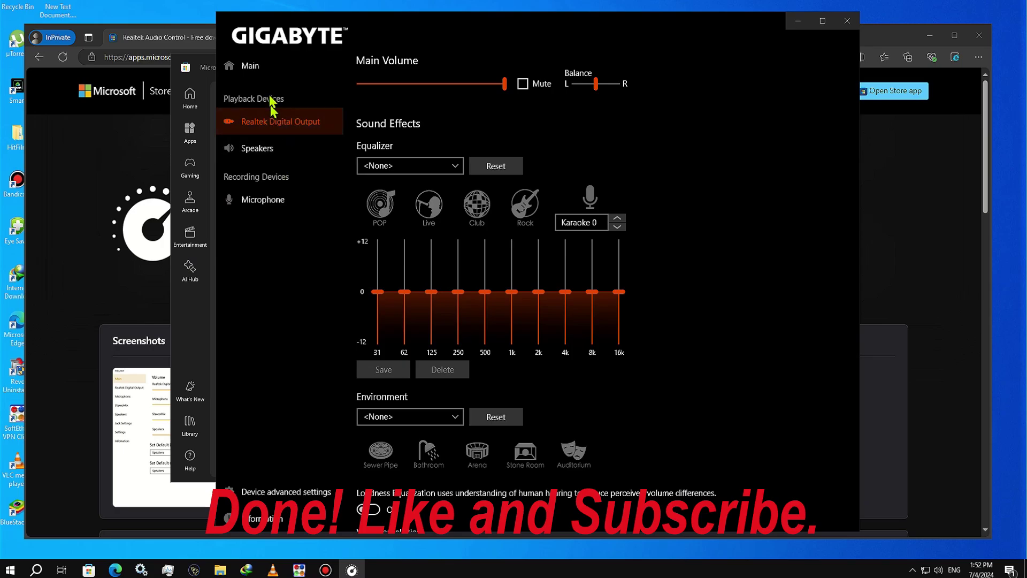
left_click(268, 74)
left_click(273, 121)
Show the Speakers settings and play the test sound for the stereo speaker configuration.
left_click(266, 151)
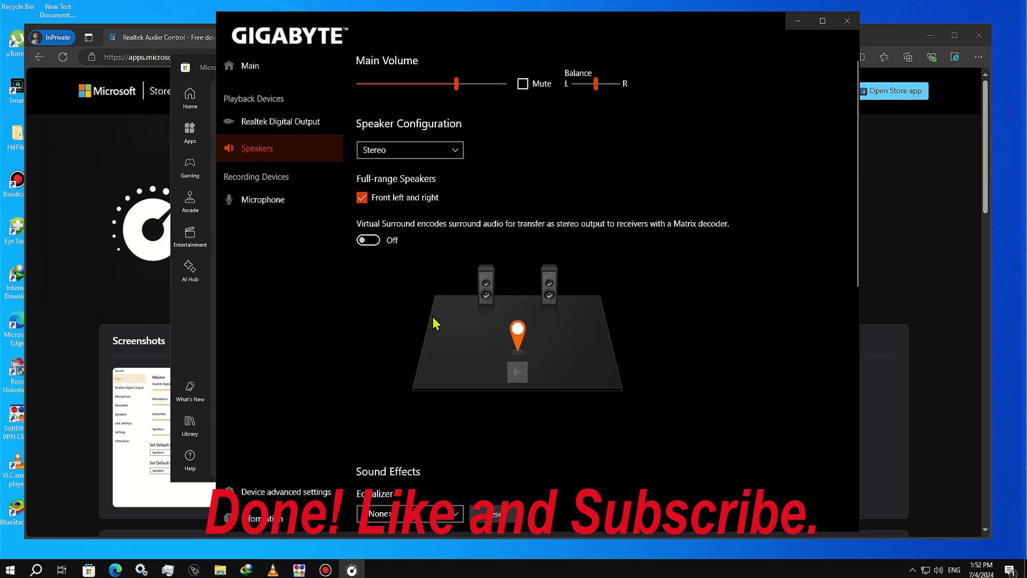
left_click(517, 372)
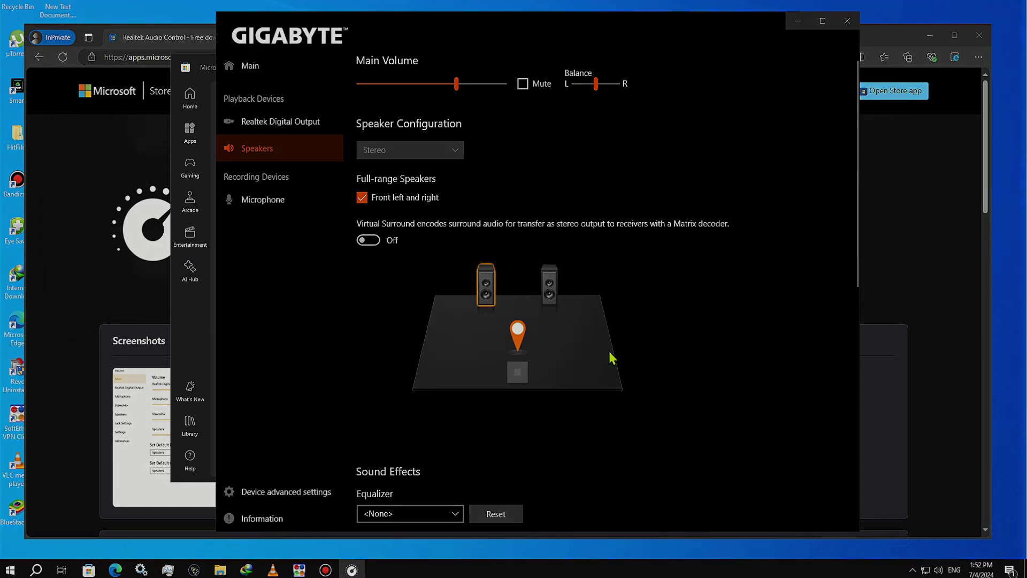